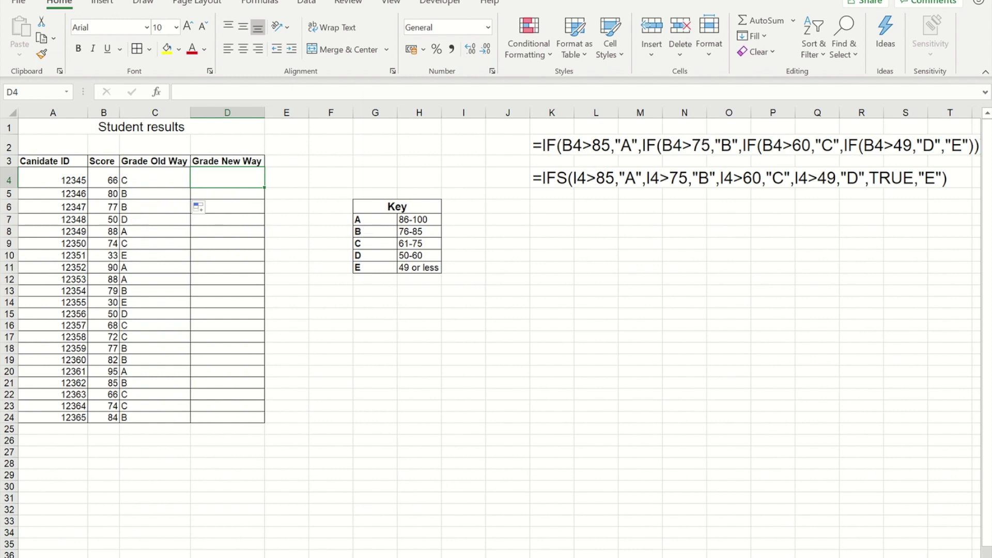
Step: Enter =IFS in D4 and open its Function Arguments dialog, moving it aside
{"action": "type", "text": "="}
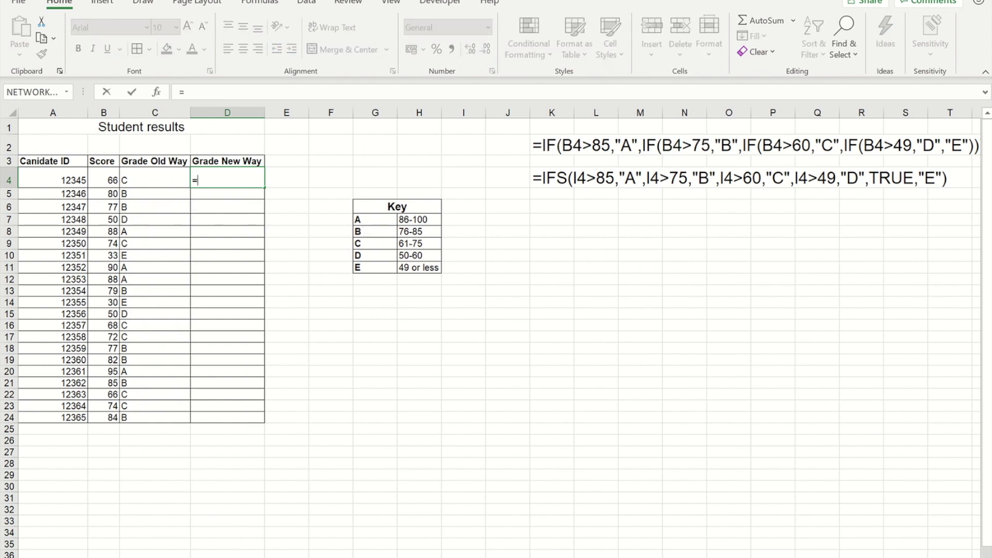
{"action": "type", "text": "ifs"}
{"action": "key", "text": "Tab"}
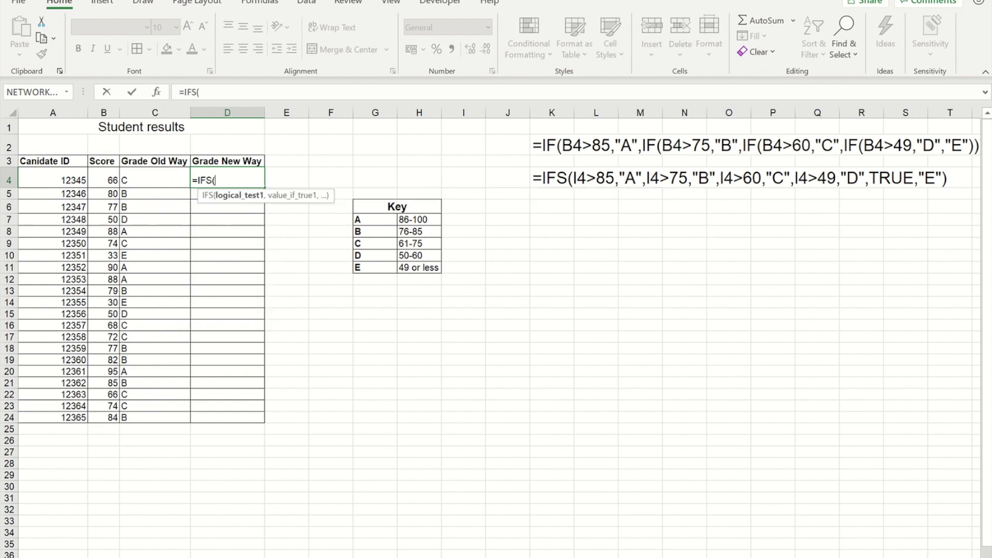
{"action": "left_click", "coordinate": [157, 93]}
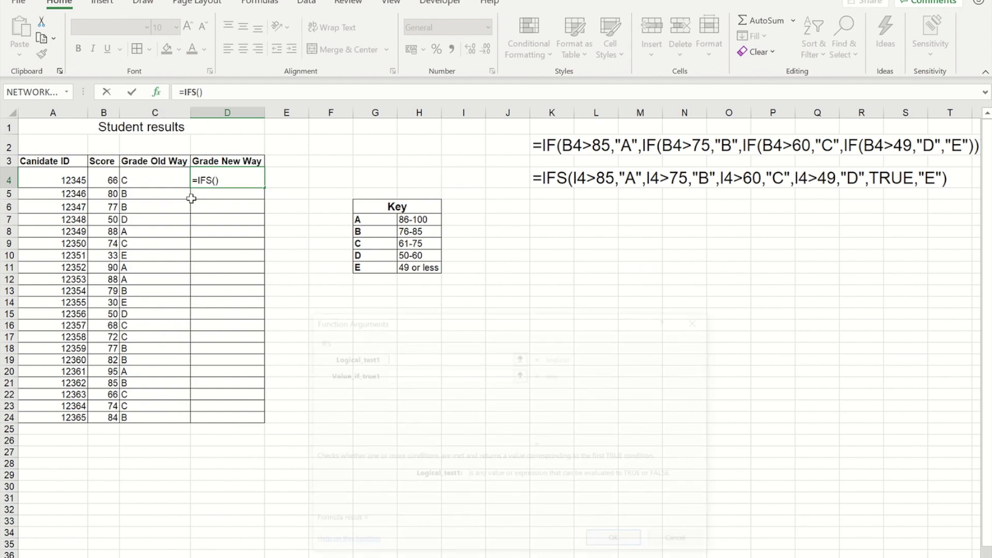
{"action": "left_click_drag", "start_coordinate": [433, 318], "coordinate": [431, 298]}
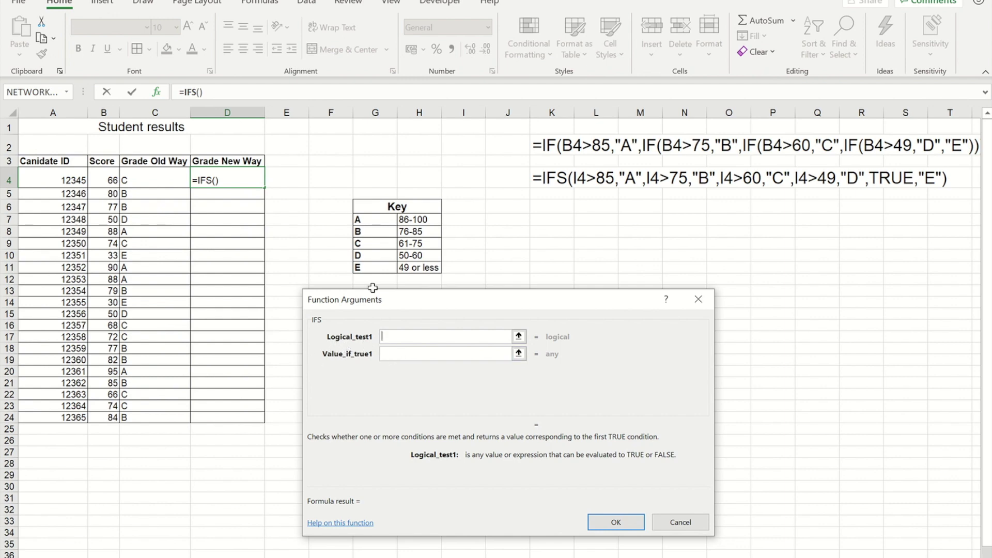
Step: Set the first test to B4>85 returning "A", then begin the second test with B4
{"action": "left_click", "coordinate": [103, 180]}
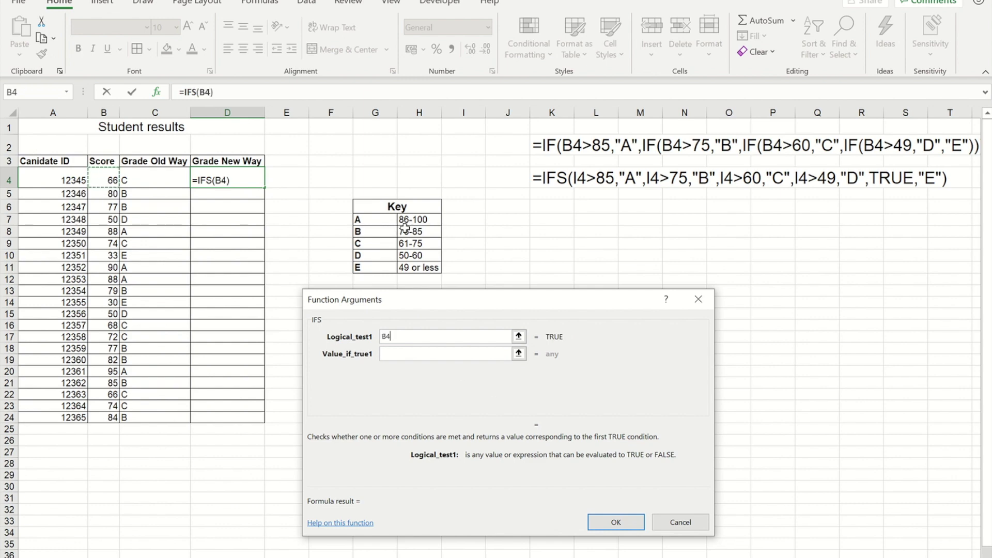
{"action": "left_click", "coordinate": [490, 356]}
{"action": "type", "text": ">"}
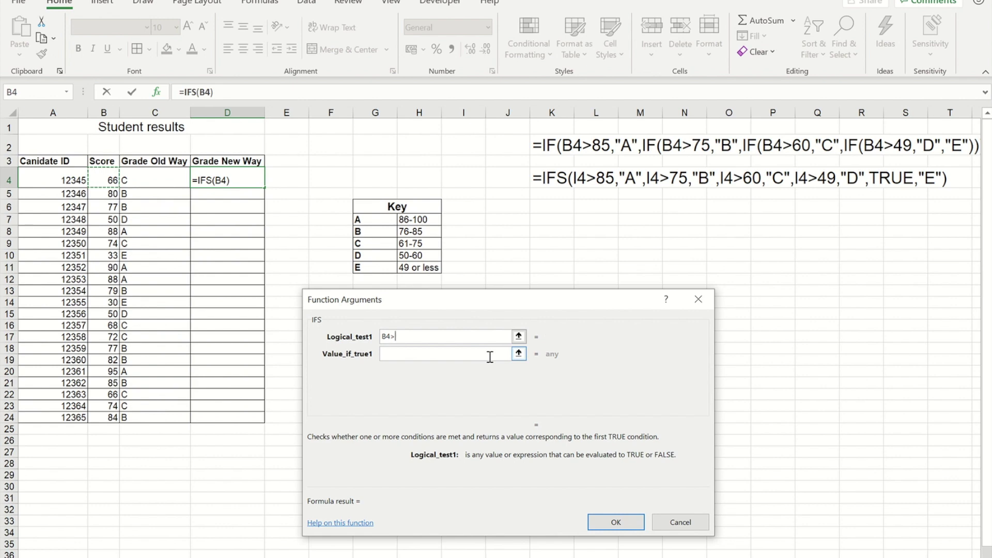
{"action": "type", "text": "85"}
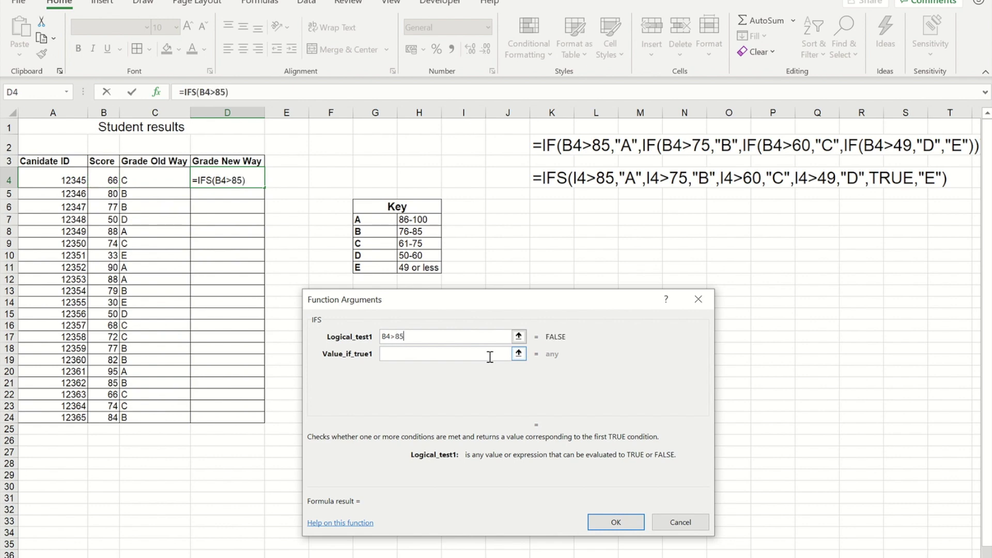
{"action": "left_click", "coordinate": [454, 356]}
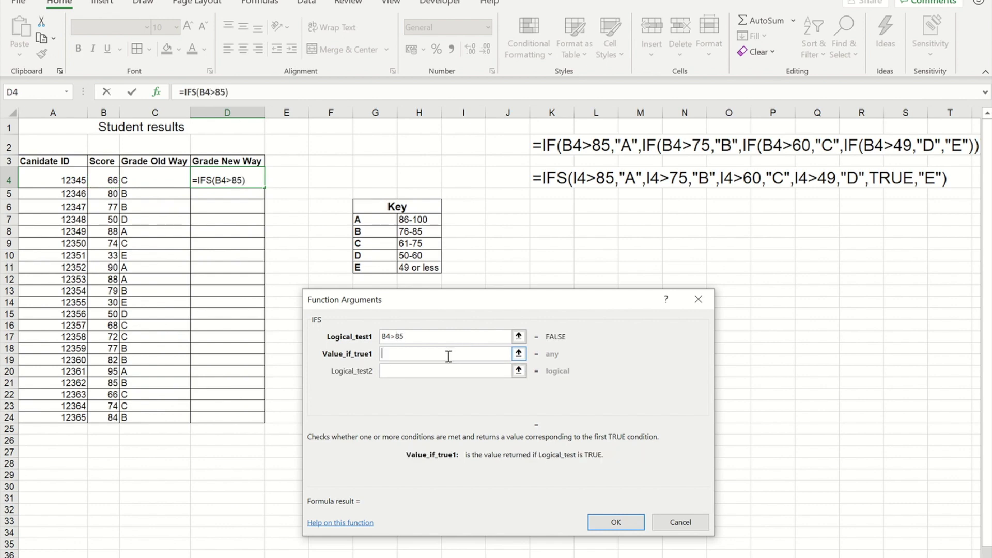
{"action": "type", "text": "A"}
{"action": "left_click", "coordinate": [417, 370]}
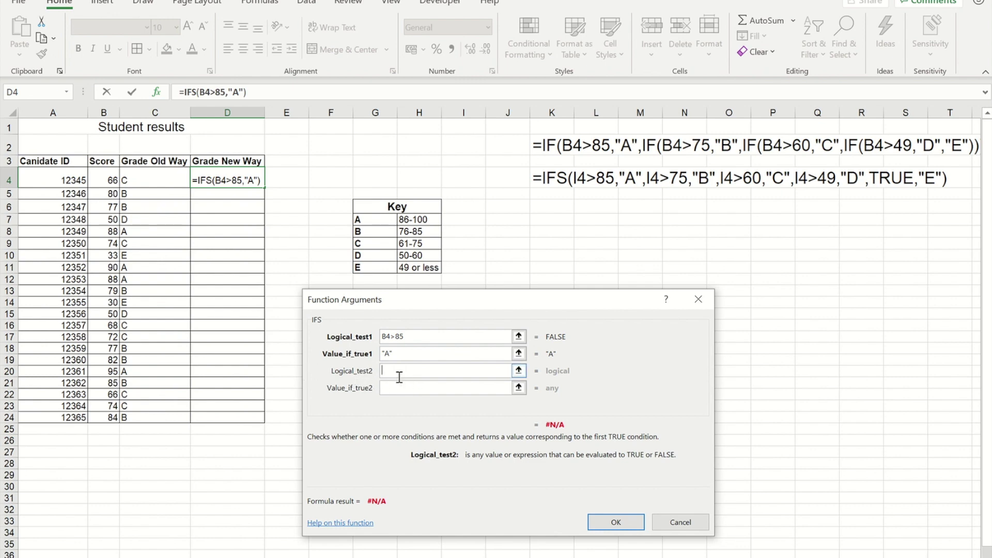
{"action": "left_click", "coordinate": [110, 176]}
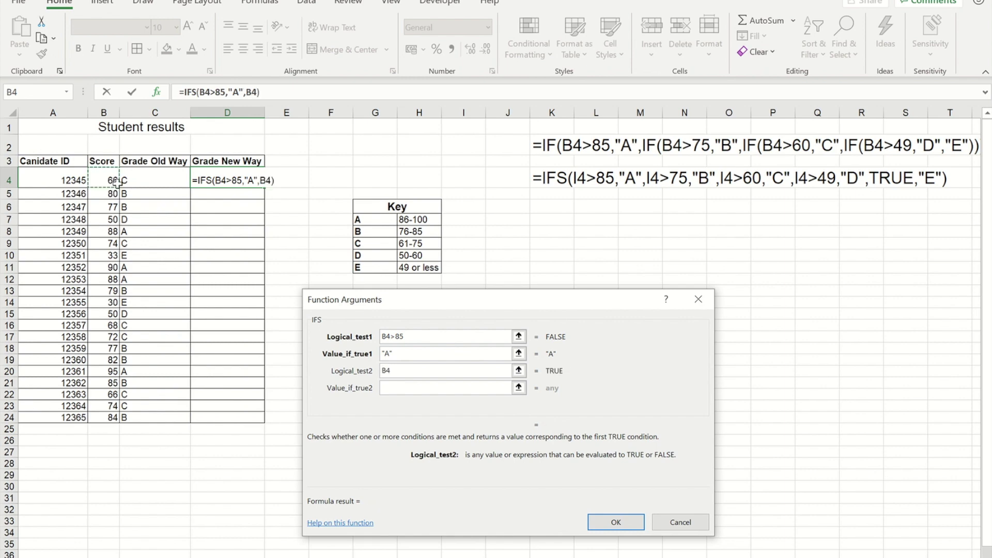
Step: Complete the second test as B4>75 returning "B"
{"action": "type", "text": ">"}
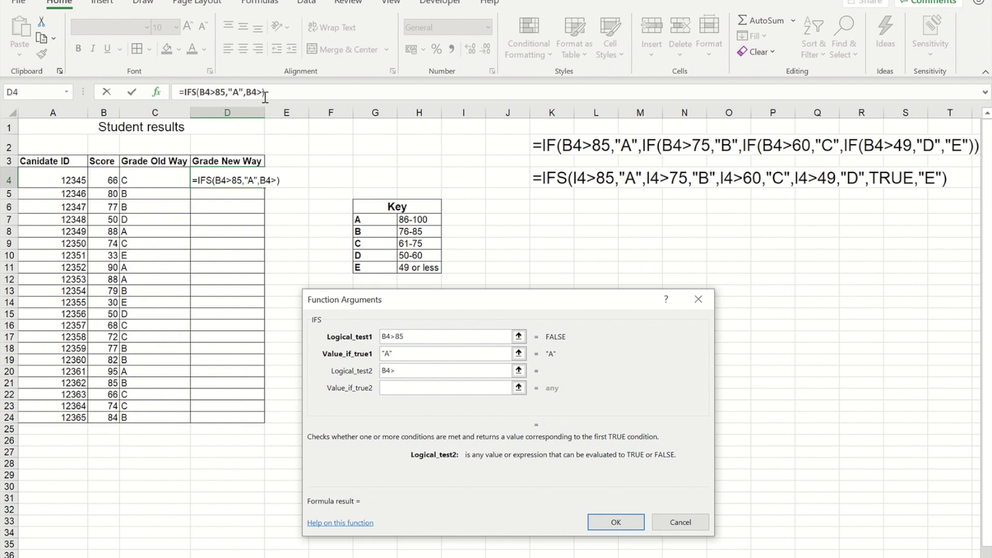
{"action": "type", "text": "75"}
{"action": "left_click", "coordinate": [407, 387]}
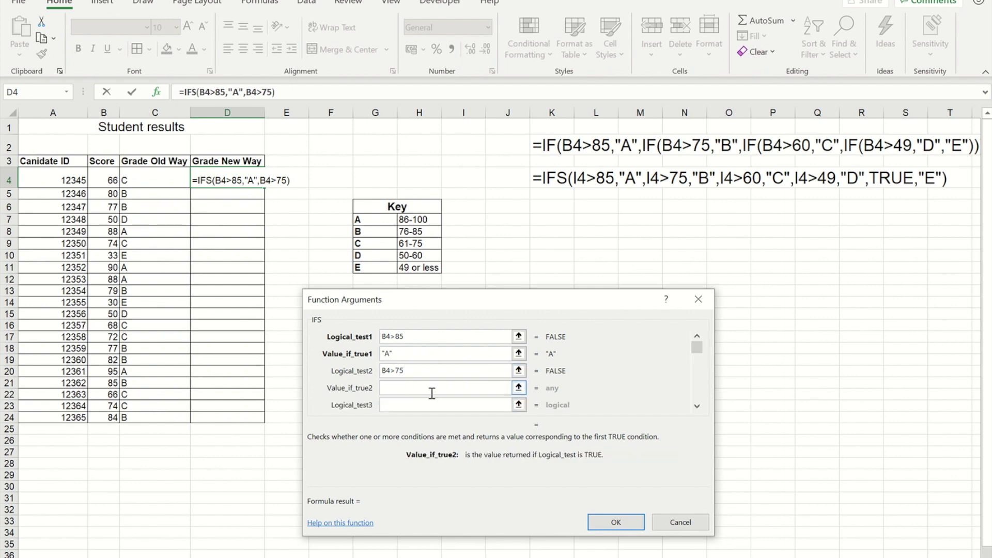
{"action": "type", "text": "B"}
{"action": "left_click", "coordinate": [406, 404]}
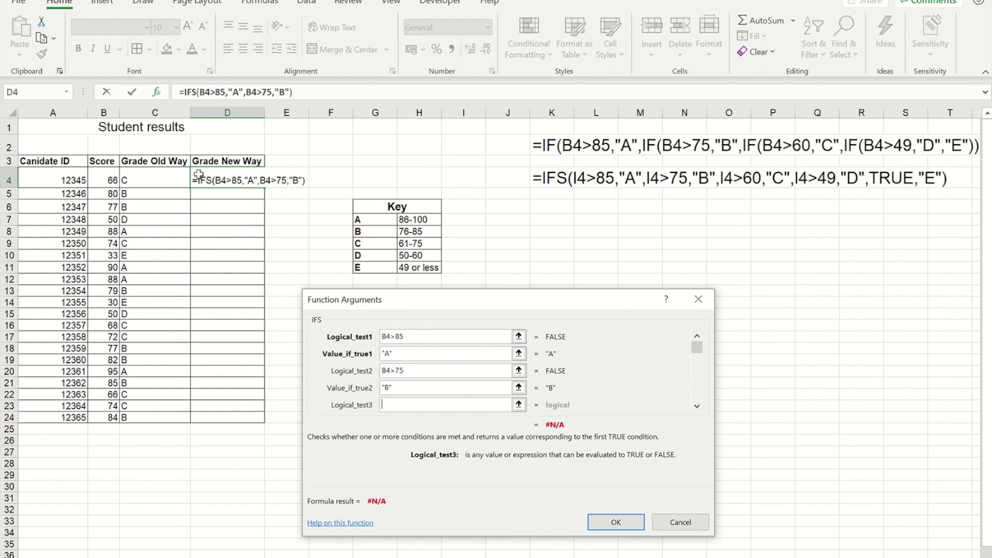
Step: Add the third test B4>60 returning "C"
{"action": "left_click", "coordinate": [108, 178]}
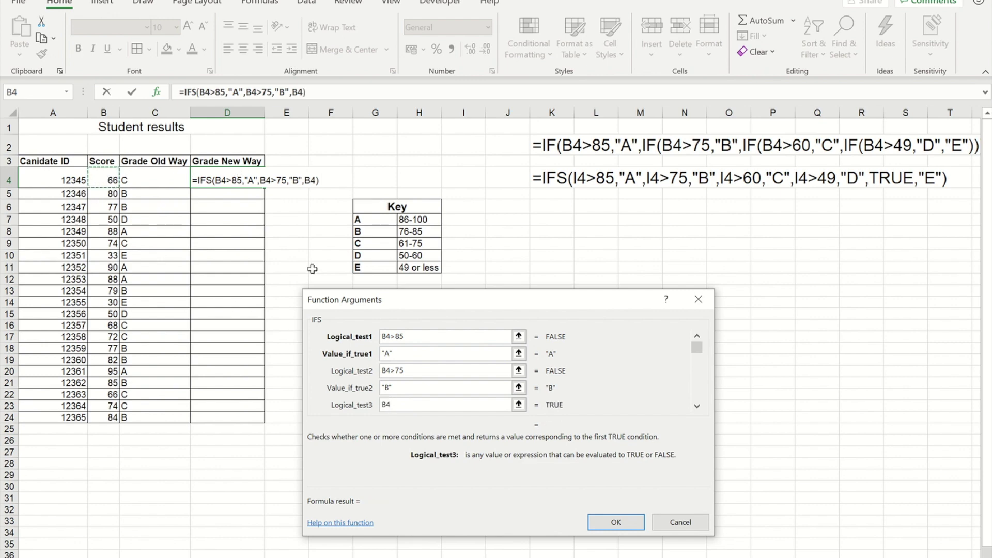
{"action": "type", "text": ">60"}
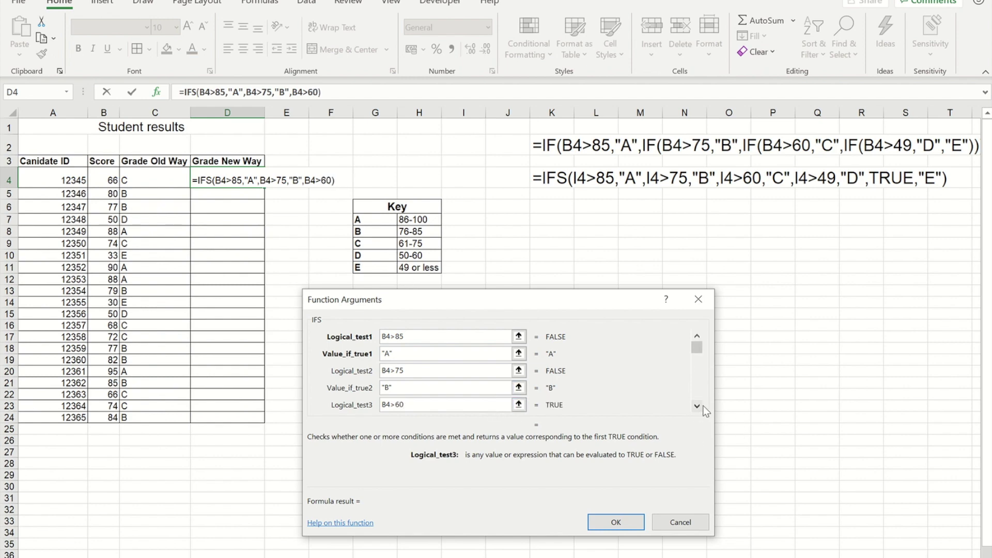
{"action": "left_click", "coordinate": [697, 406]}
{"action": "left_click", "coordinate": [697, 406]}
{"action": "left_click", "coordinate": [416, 389]}
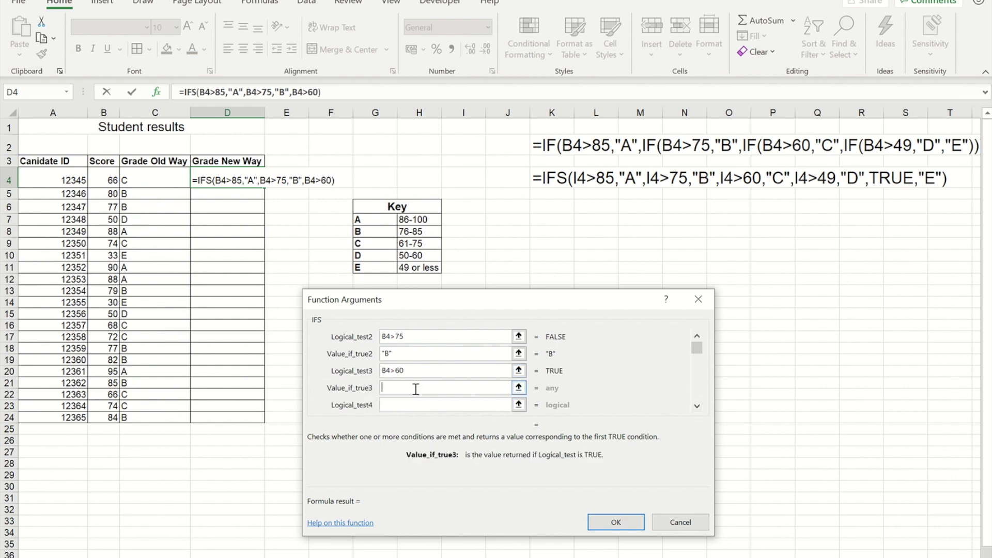
{"action": "type", "text": "\"C\""}
{"action": "left_click", "coordinate": [408, 406]}
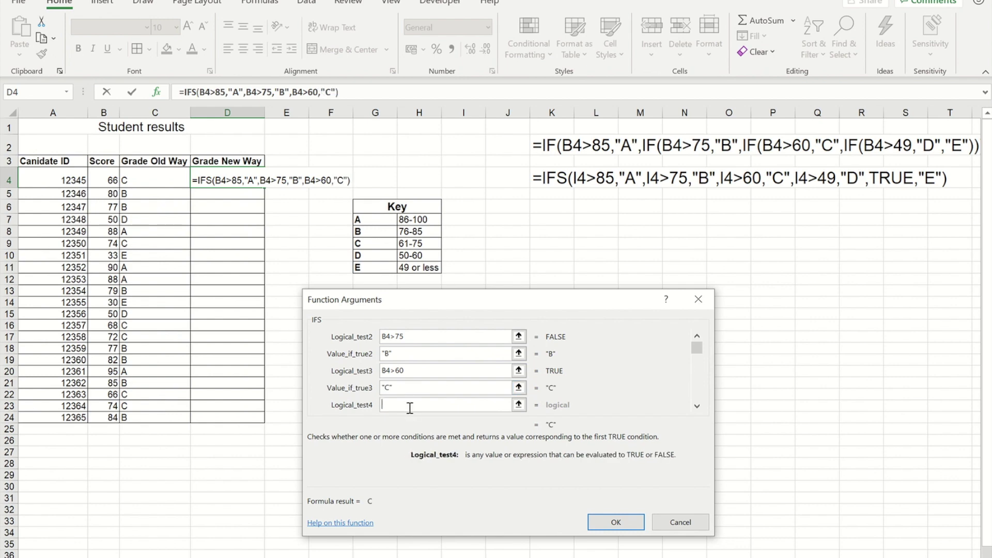
Step: Add the fourth test B4>49 returning "D" to the IFS formula
{"action": "left_click", "coordinate": [108, 181]}
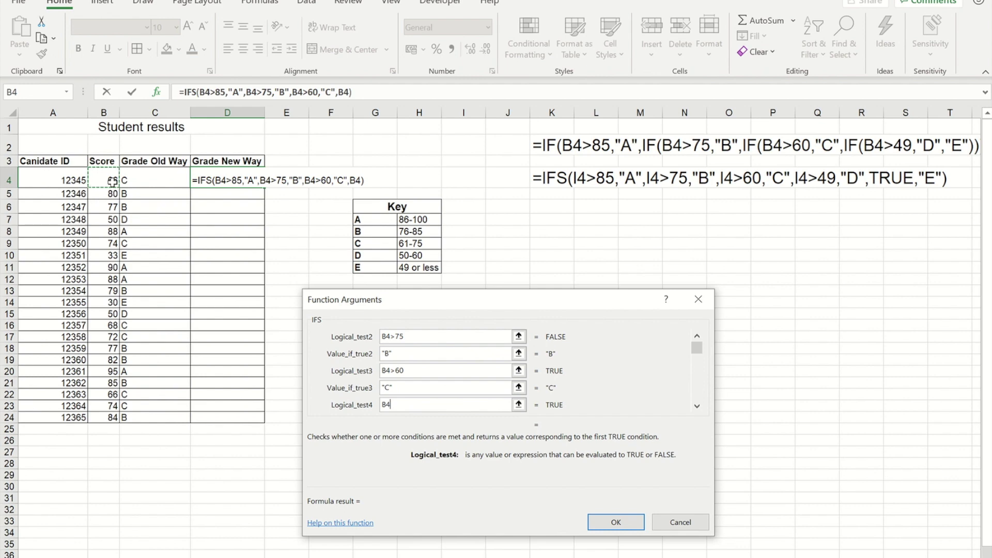
{"action": "type", "text": ">49"}
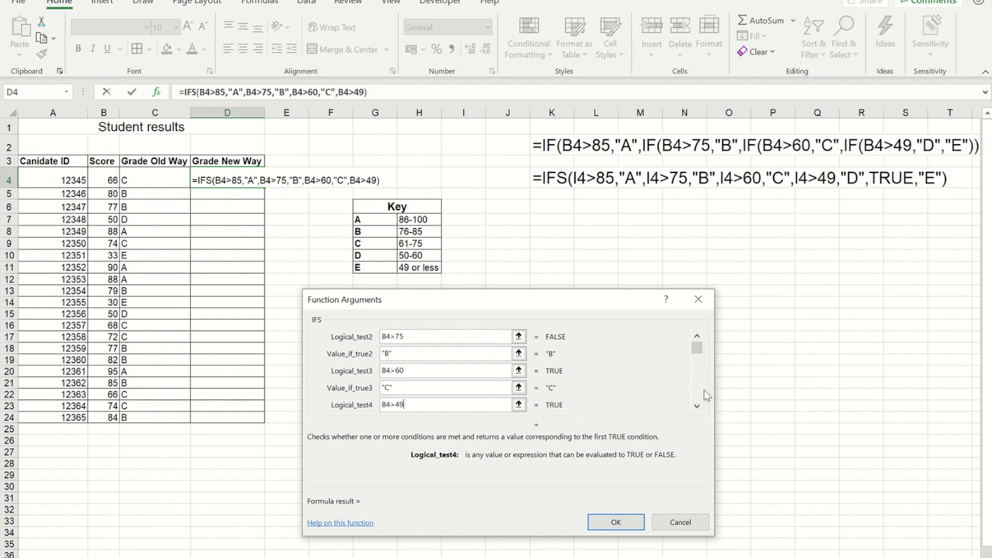
{"action": "left_click", "coordinate": [696, 406]}
{"action": "left_click", "coordinate": [697, 407]}
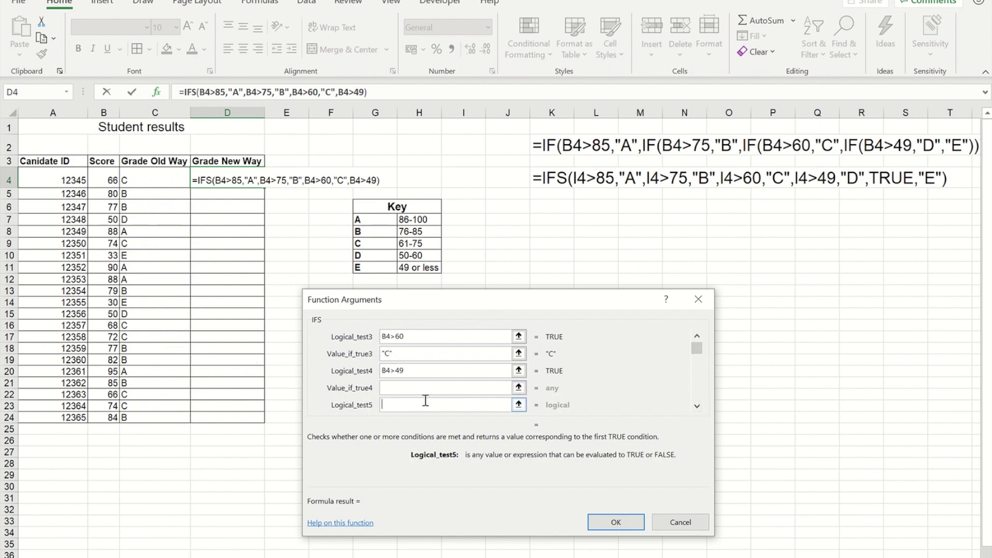
{"action": "left_click", "coordinate": [409, 389]}
{"action": "type", "text": "D"}
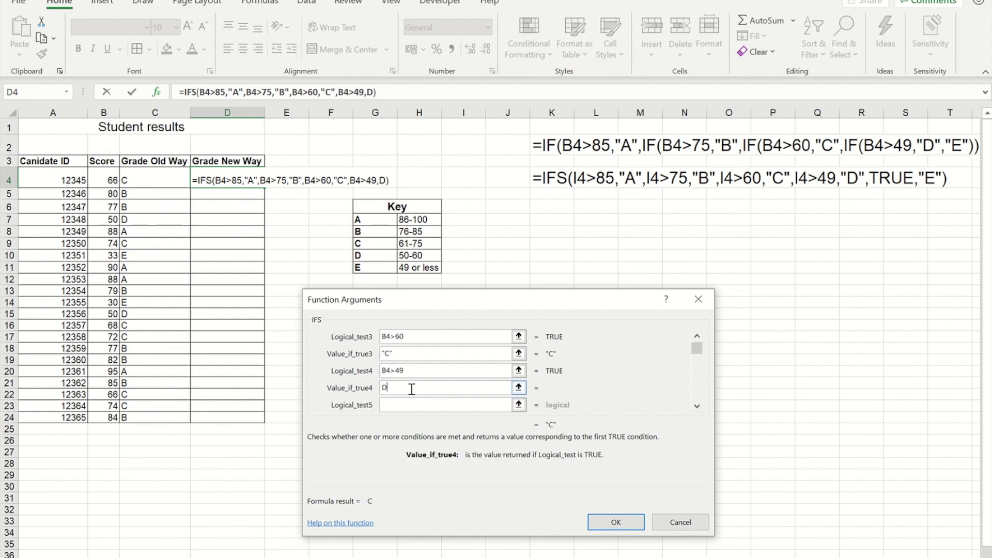
{"action": "left_click", "coordinate": [408, 406]}
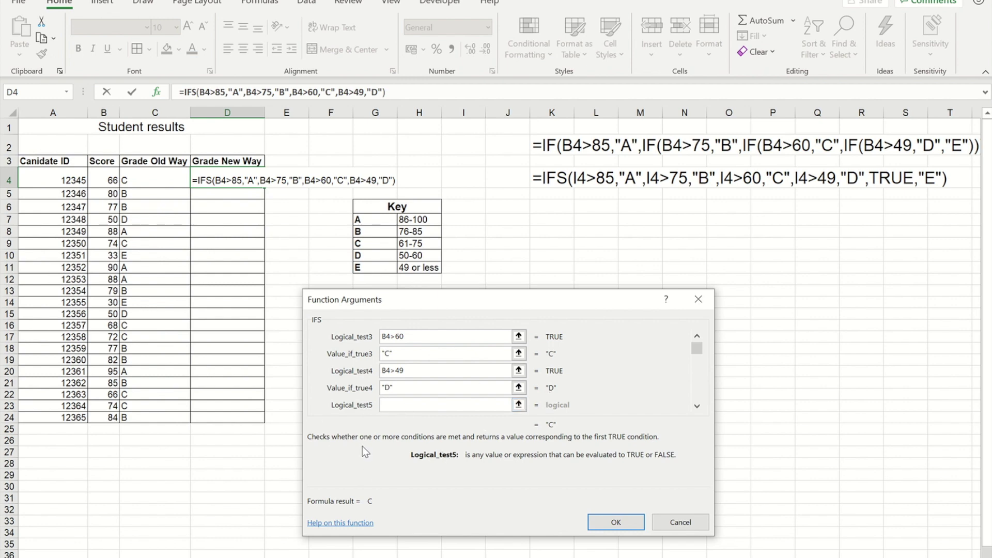
Step: Add TRUE as the final test returning "E" and confirm the D4 formula
{"action": "type", "text": "TRUE"}
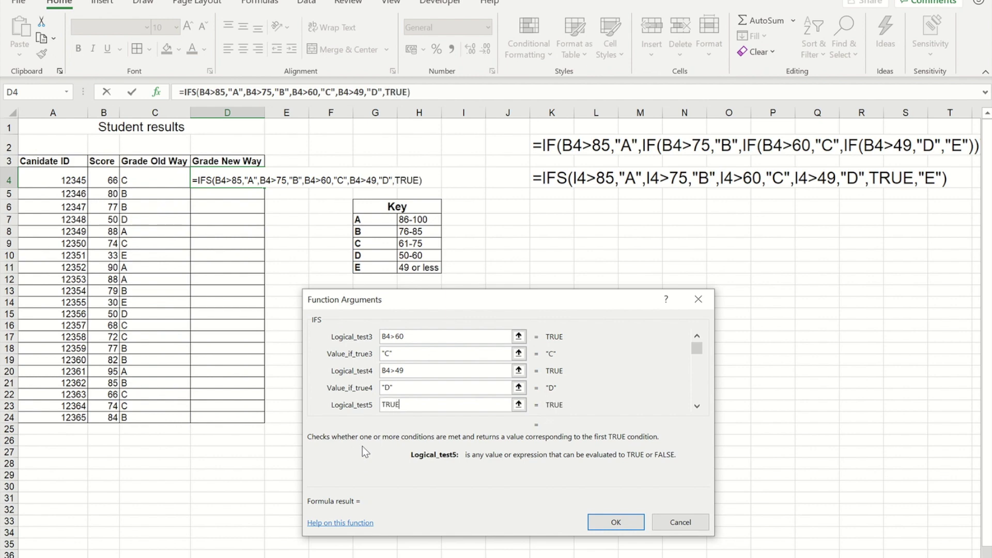
{"action": "left_click", "coordinate": [697, 407]}
{"action": "left_click", "coordinate": [405, 387]}
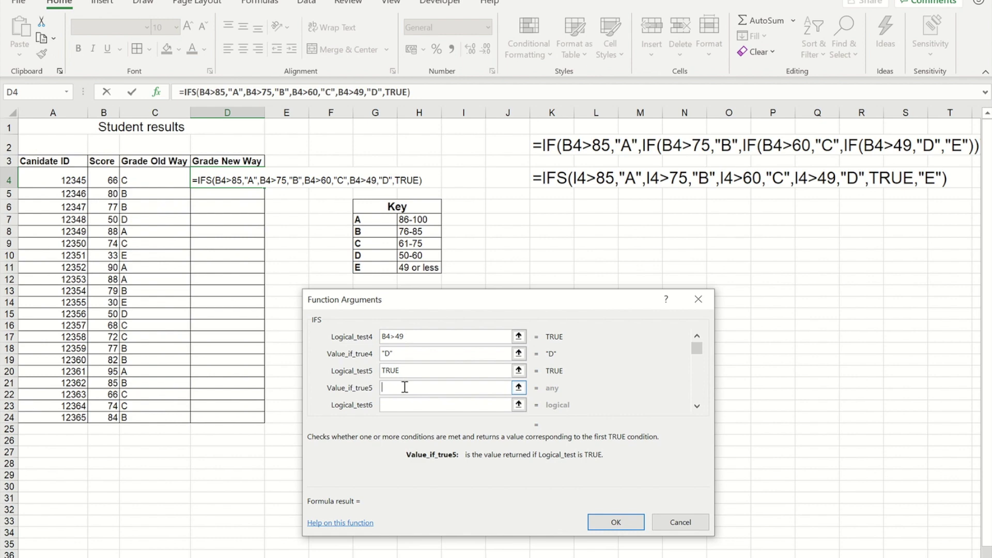
{"action": "type", "text": "E"}
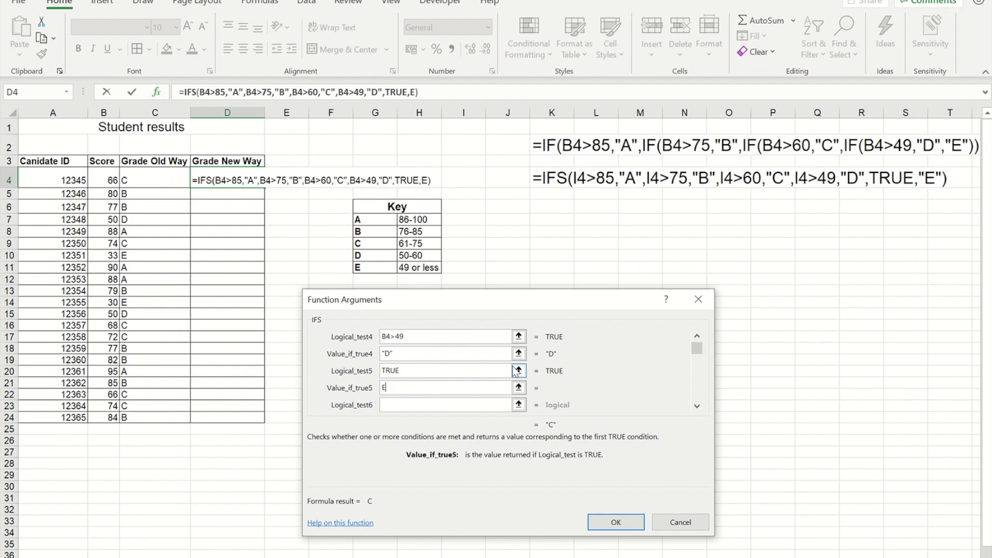
{"action": "left_click", "coordinate": [607, 522]}
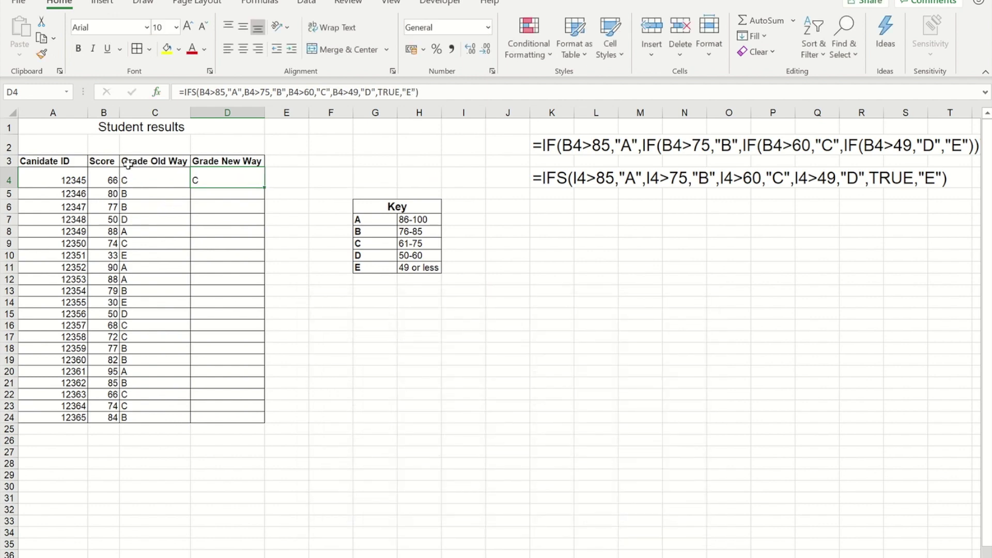
Step: Copy the D4 IFS formula down the Grade New Way column through row 24
{"action": "double_click", "coordinate": [265, 187]}
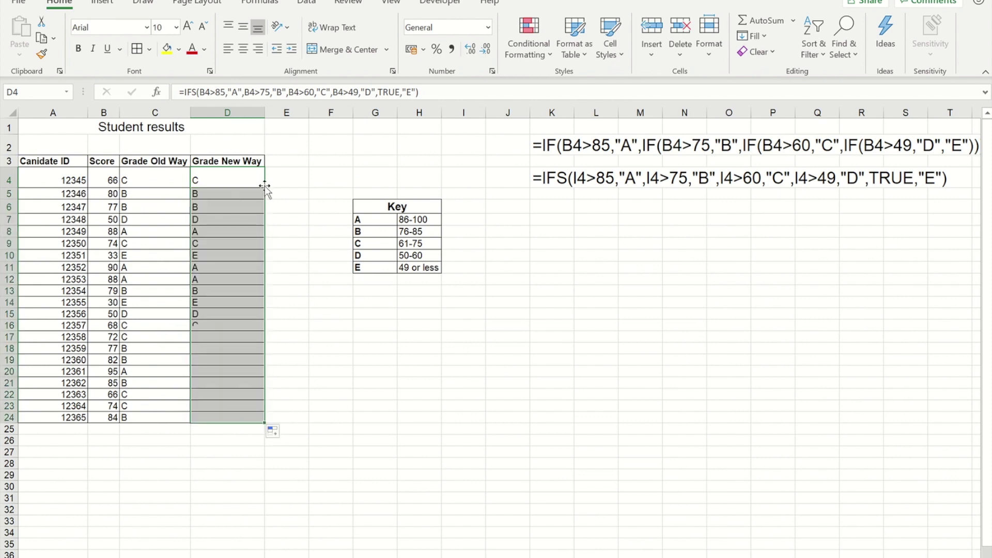